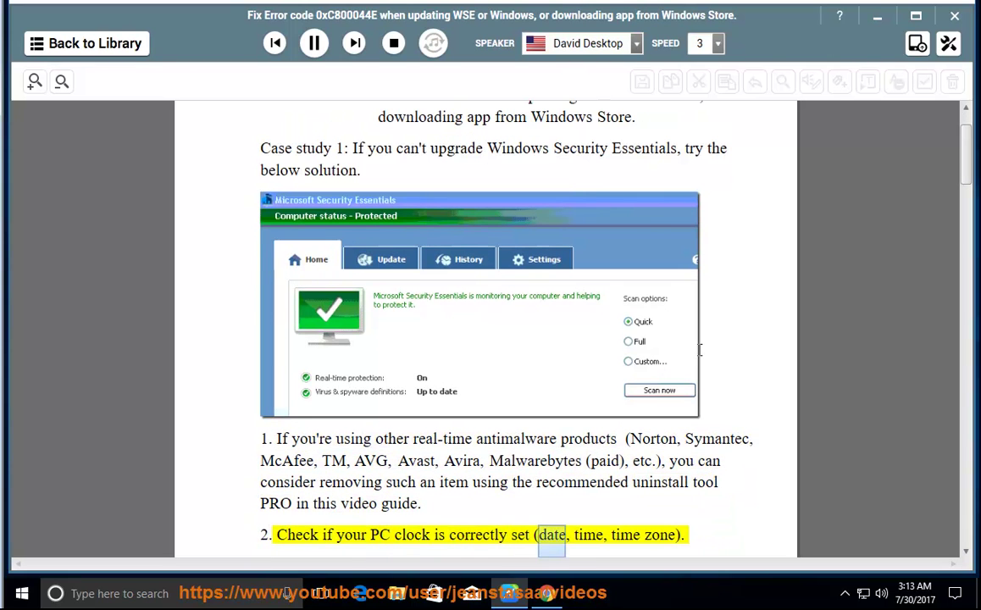
Check the PC's date and time in the taskbar calendar, then close it while reading continues.
click(915, 592)
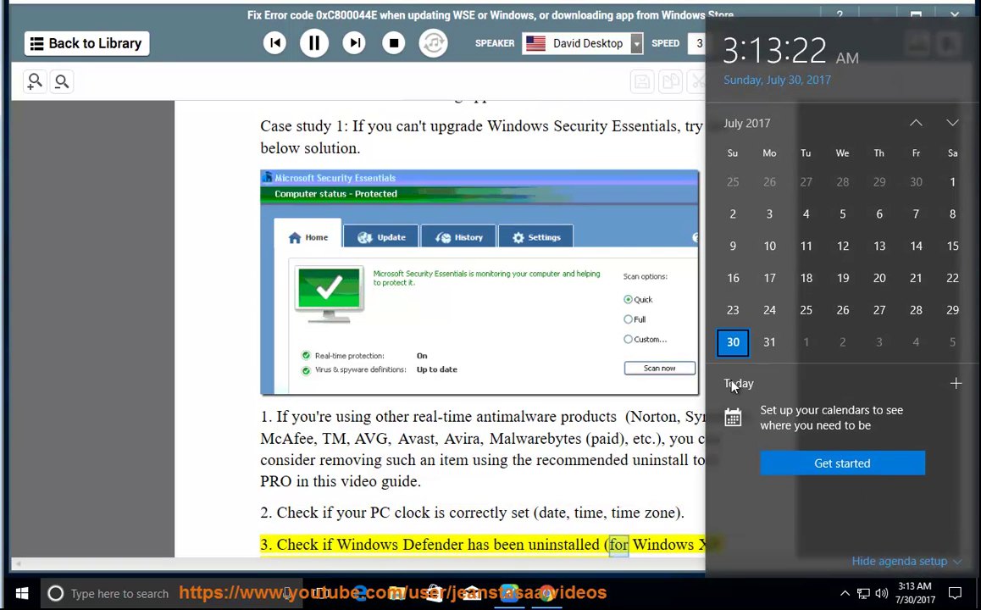
click(621, 419)
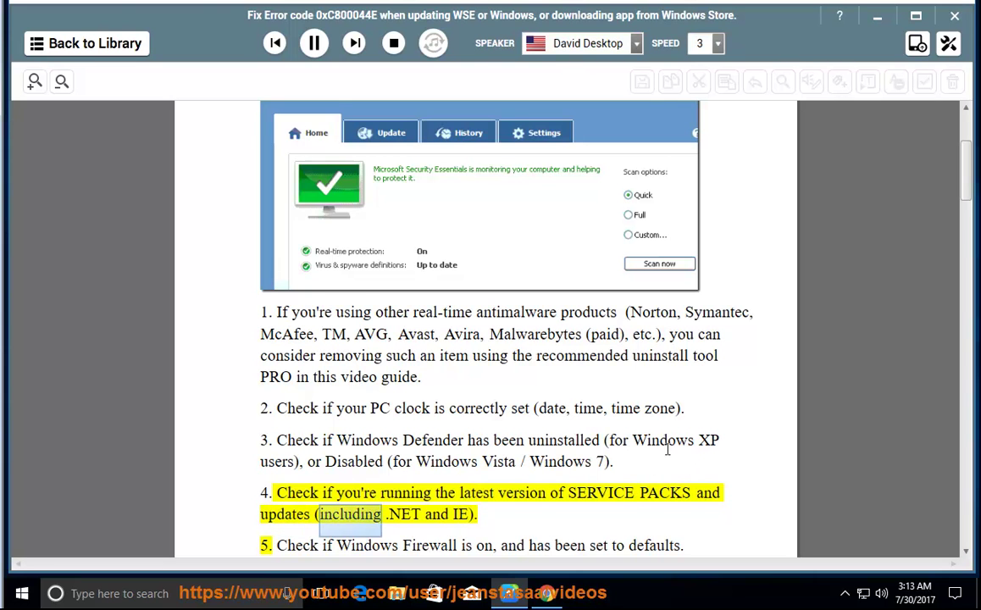
Pause reading and view the PC's basic system information through This PC Properties.
click(312, 49)
click(876, 15)
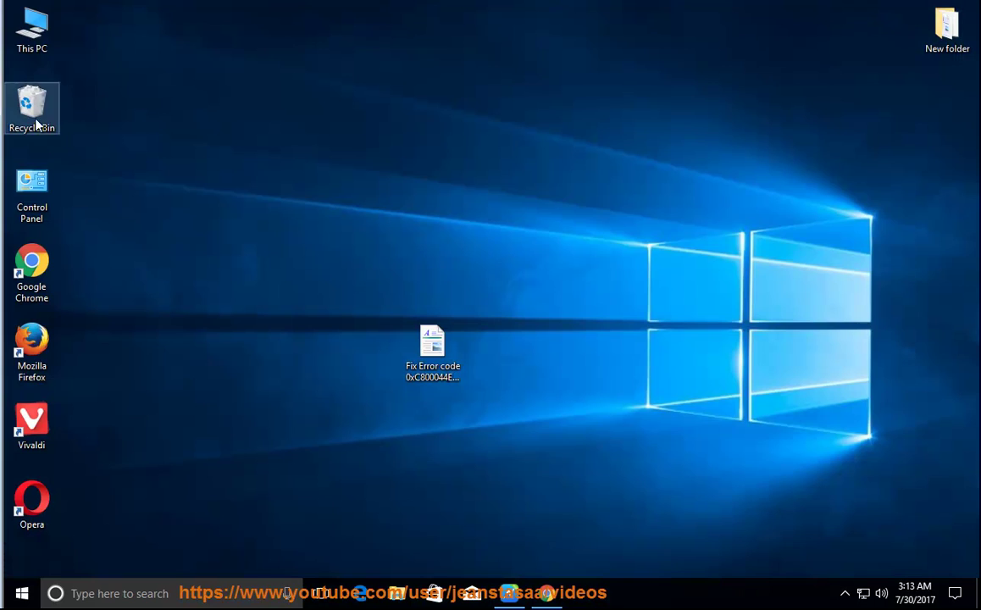
right_click(36, 36)
click(84, 211)
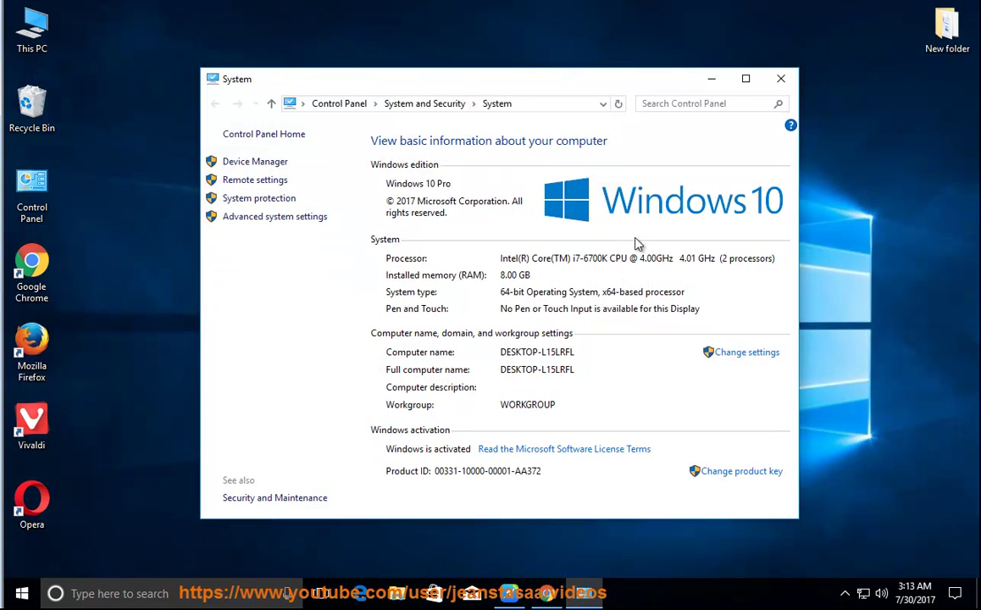
click(781, 78)
Return to the guide and read on, pausing at item 6 about restarting the PC.
key(alt+Tab)
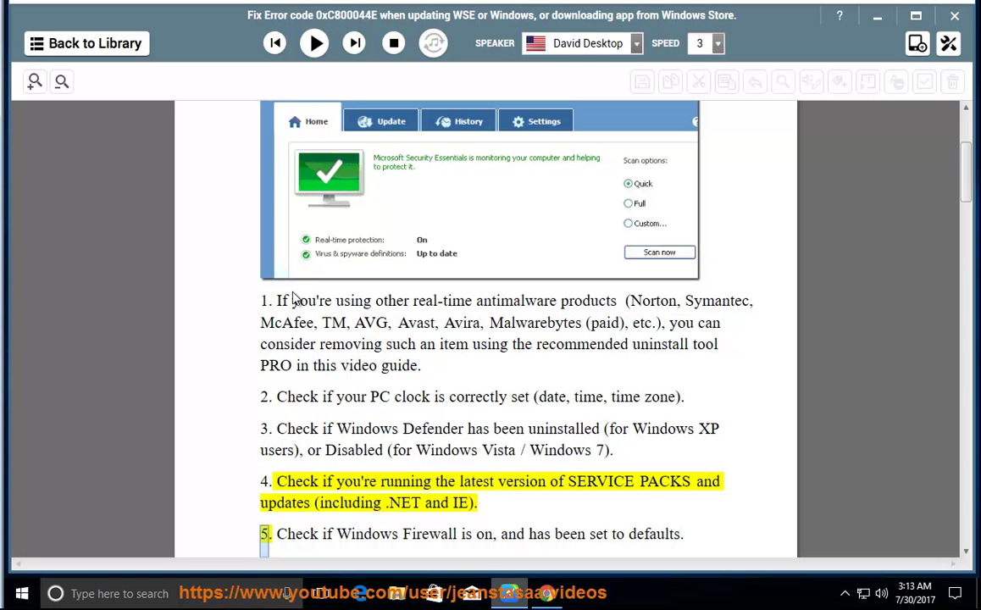
click(315, 43)
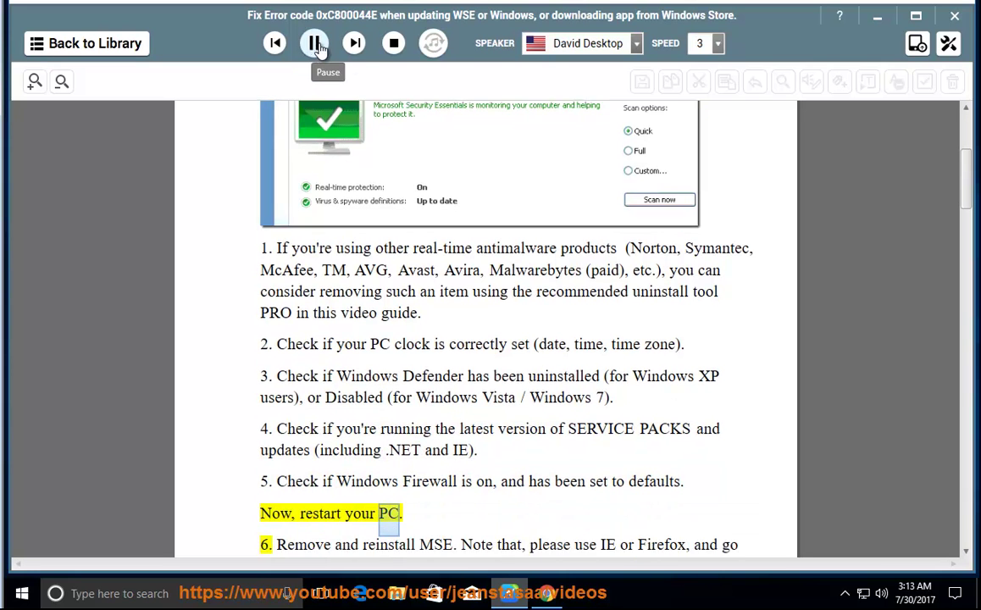
click(316, 46)
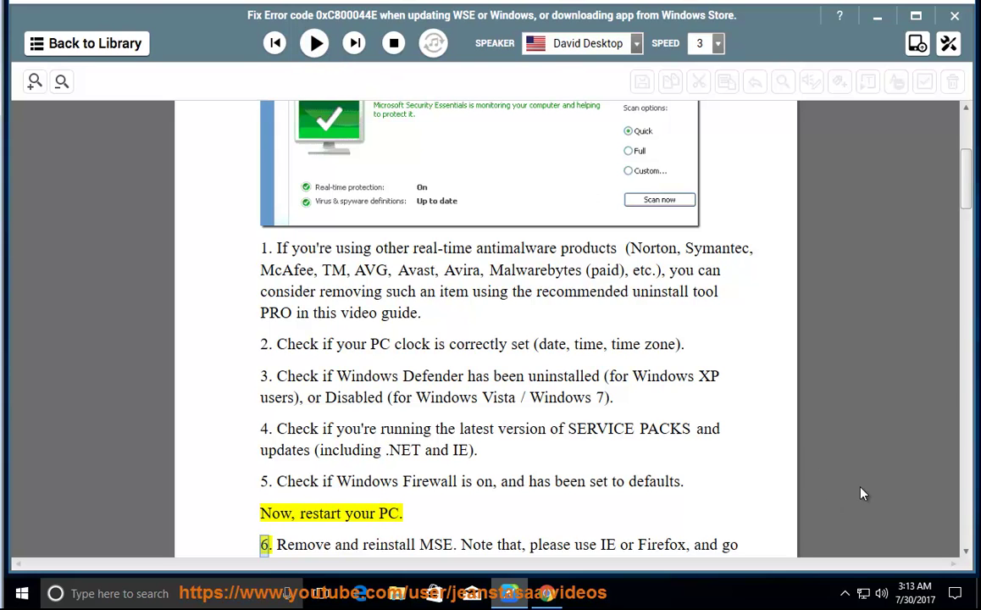
Reach Windows Firewall via Network and Sharing Center and a Control Panel search for 'WINDOWS'.
right_click(863, 592)
click(864, 590)
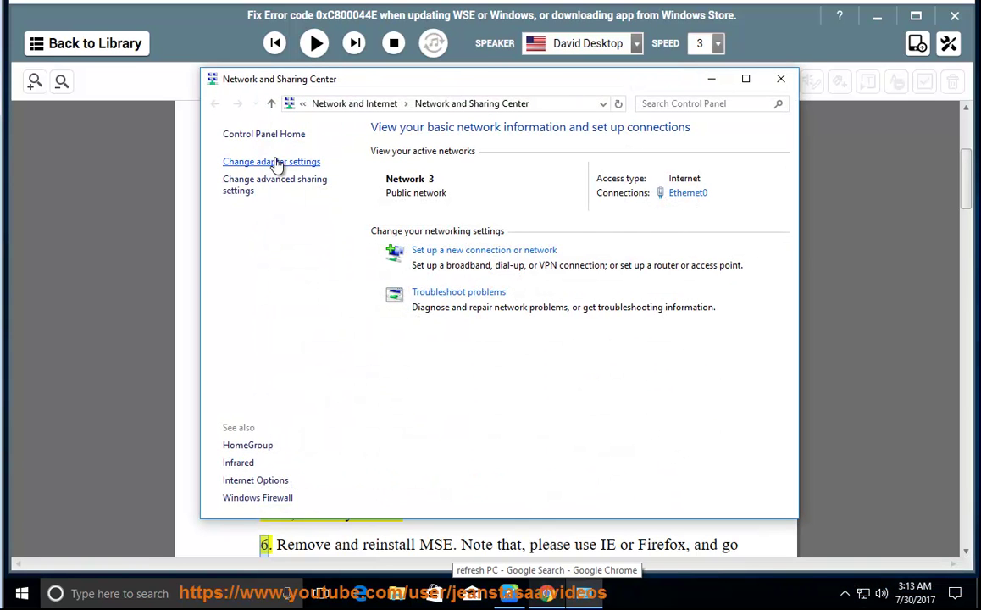
click(273, 135)
click(671, 106)
text(WINDOWS)
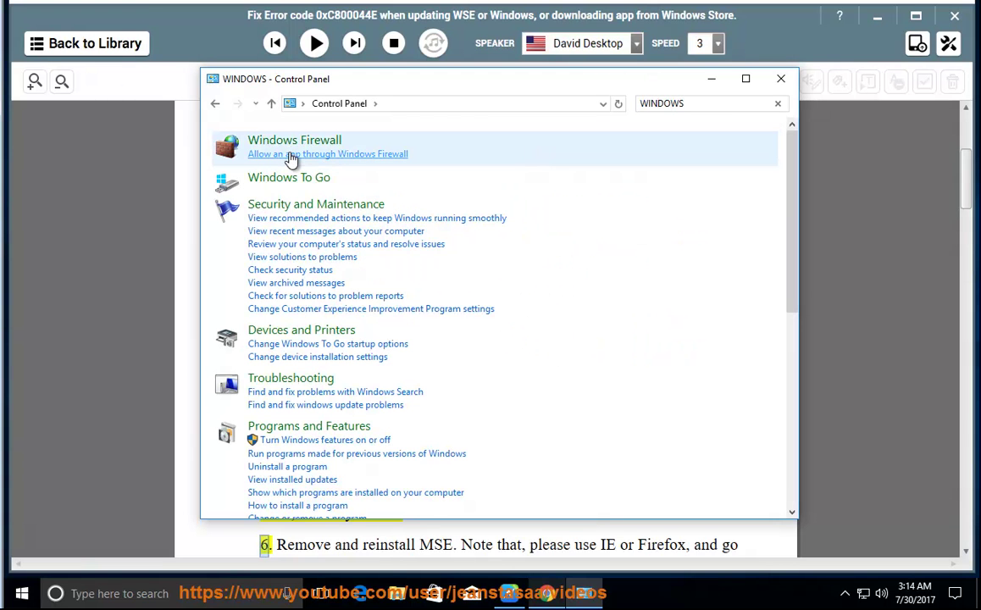
click(326, 146)
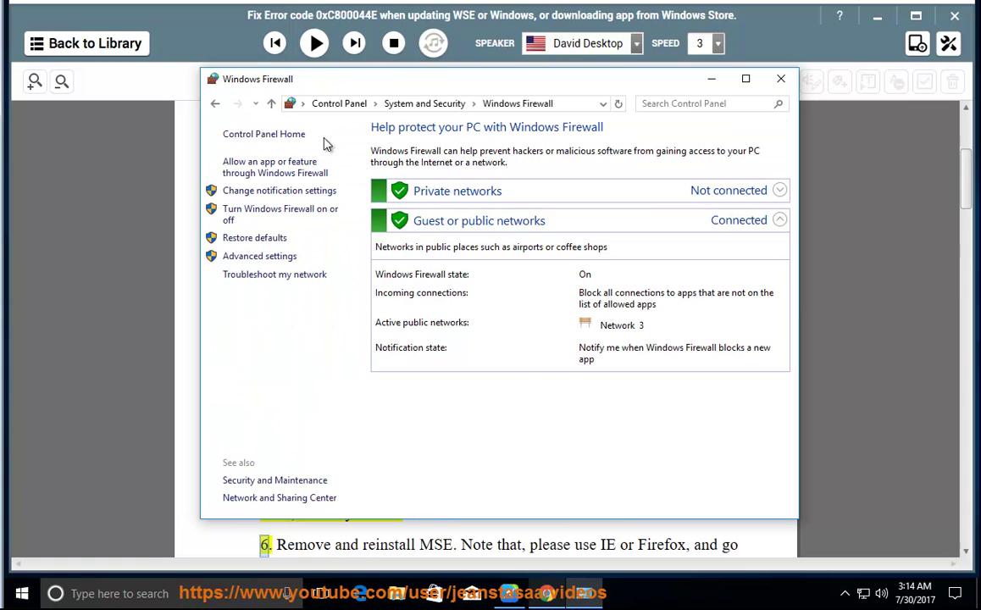
Confirm the firewall is on for both network types, cancel without changes and close it.
click(281, 210)
click(692, 501)
click(780, 81)
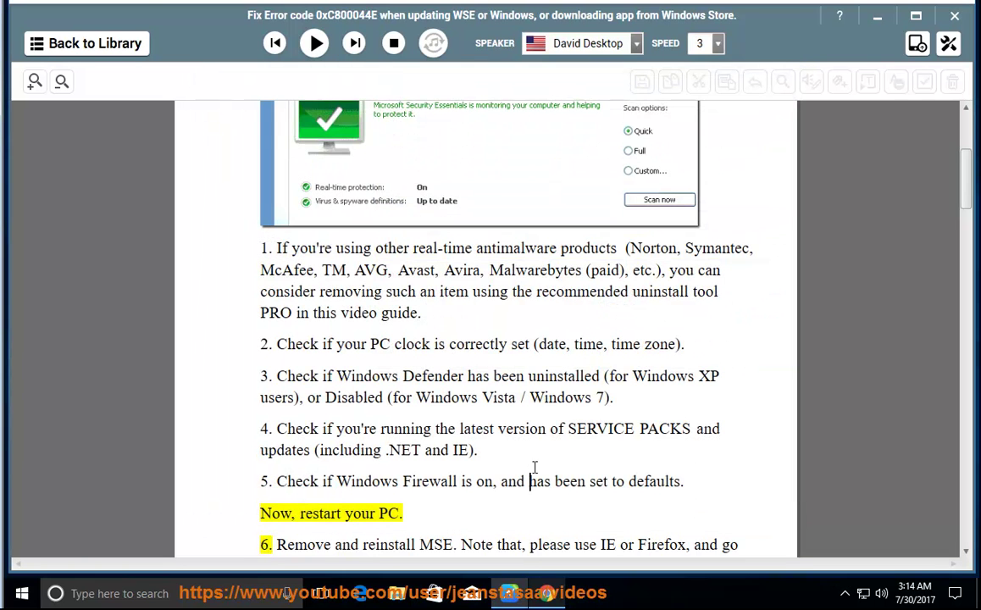
Resume reading item 6 and Case study 2's Windows Update solutions aloud.
click(312, 45)
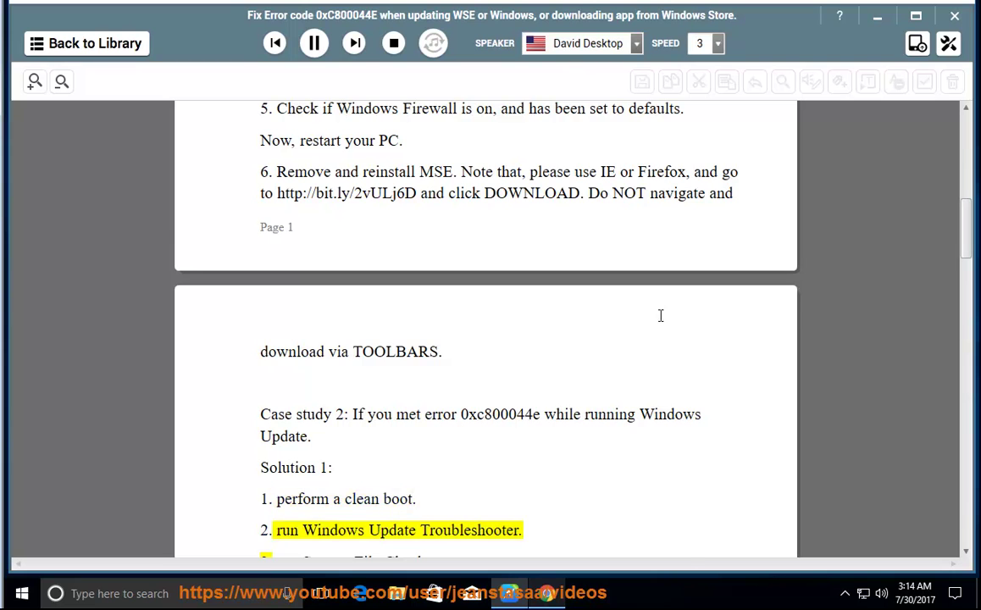
Pause at the clean-boot step and bring up Task Manager's Startup list.
click(315, 43)
drag(437, 462, 292, 461)
right_click(611, 595)
click(735, 518)
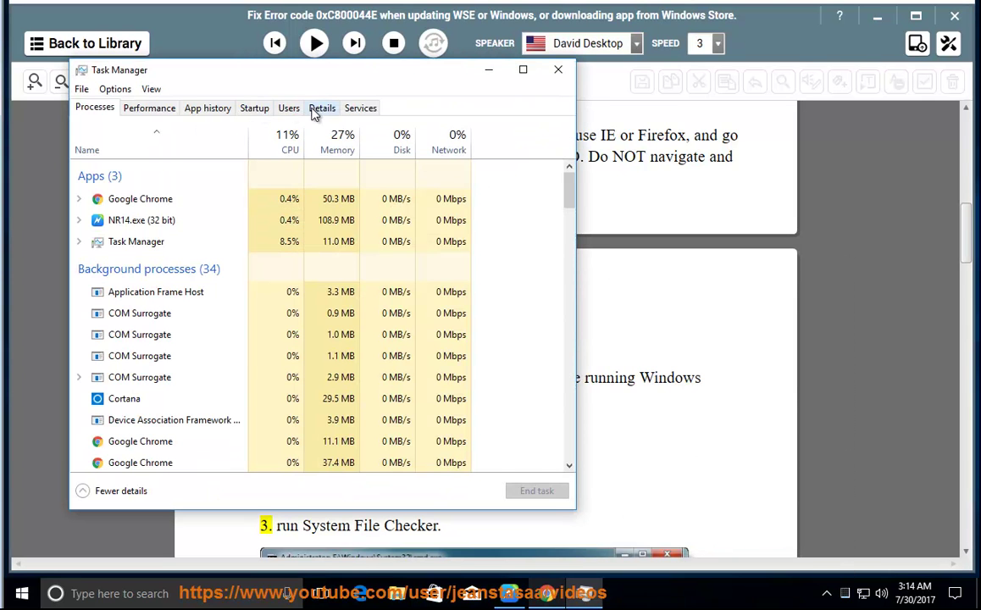
click(321, 109)
click(253, 109)
Disable, then re-enable Internet Download Manager at startup, and close Task Manager.
click(370, 160)
click(533, 499)
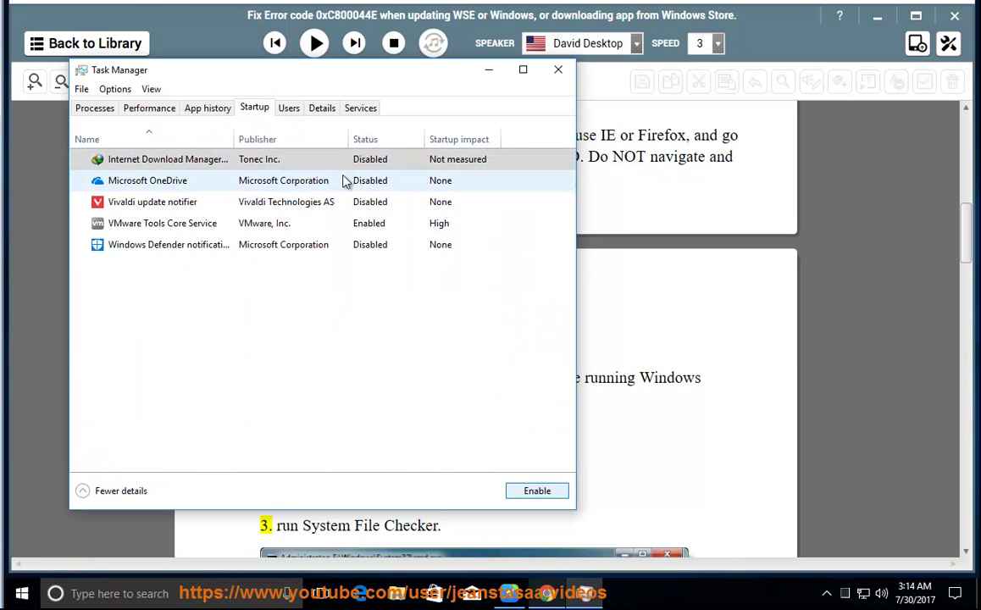
click(298, 181)
click(320, 203)
click(318, 225)
click(311, 246)
click(324, 163)
click(527, 491)
click(562, 72)
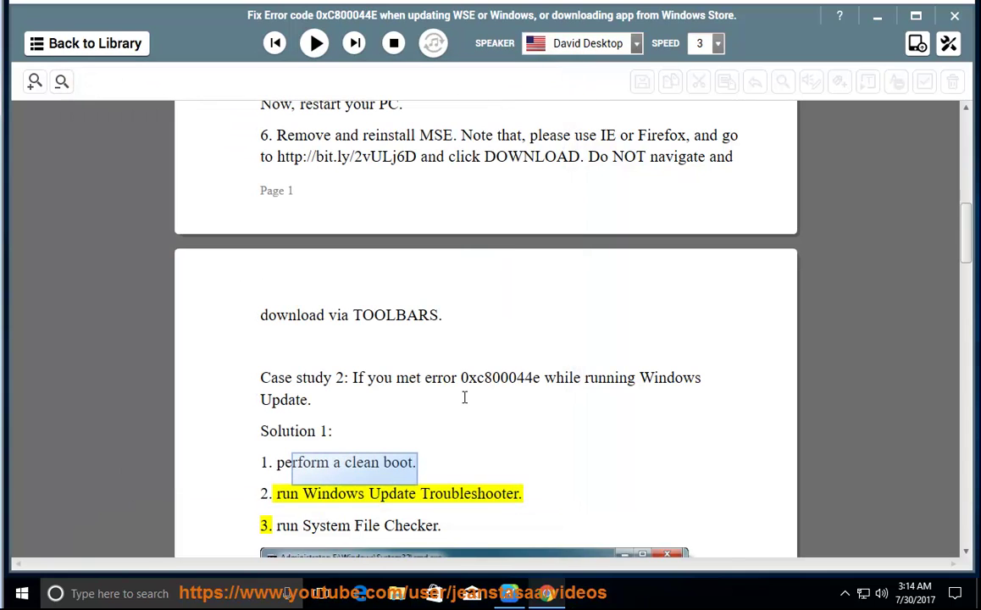
Launch System Configuration (MSCONFIG) from the Run box.
click(25, 599)
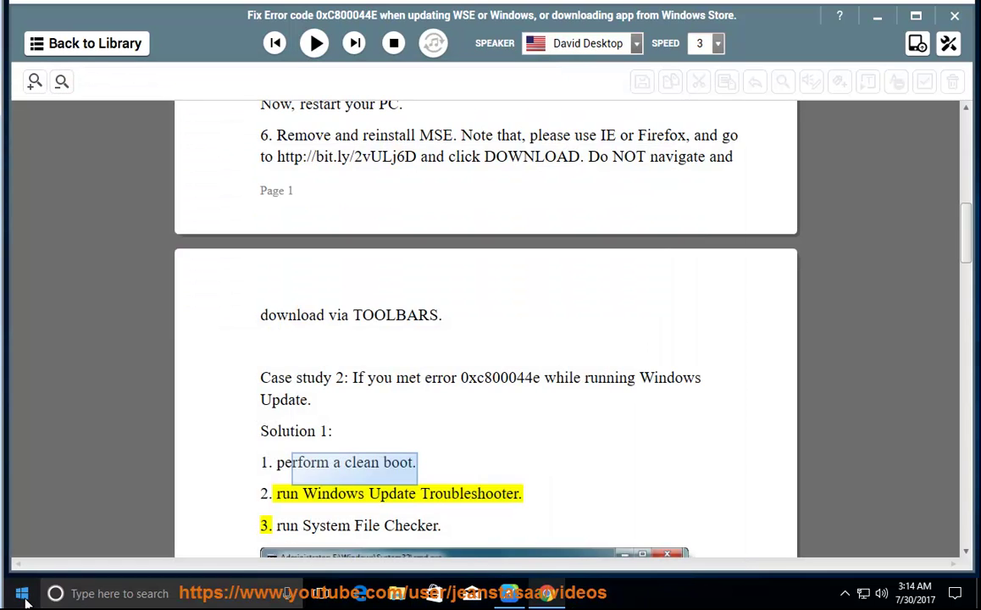
key(super+r)
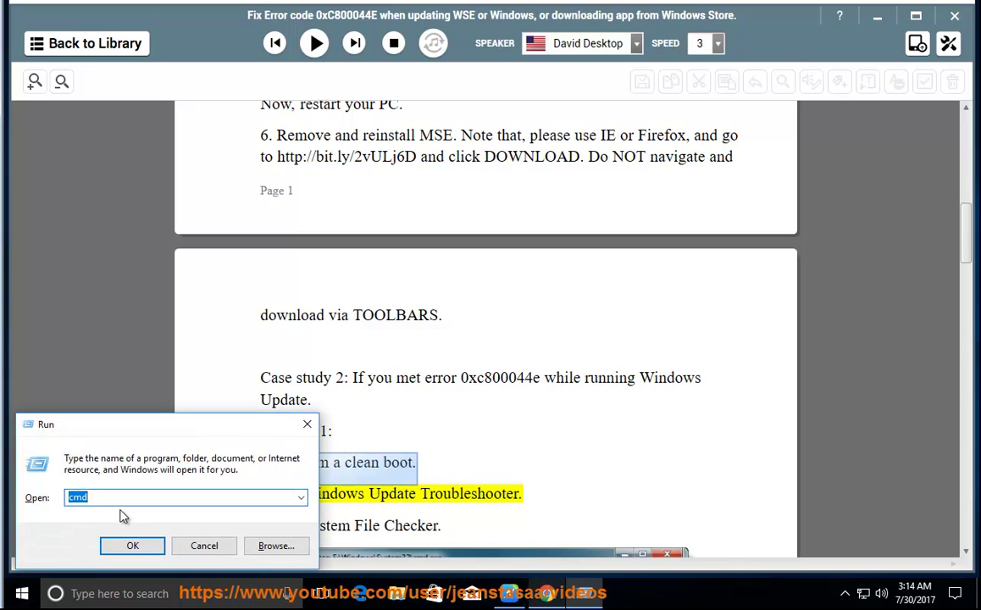
key(BackSpace)
key(BackSpace)
text(MS)
click(127, 544)
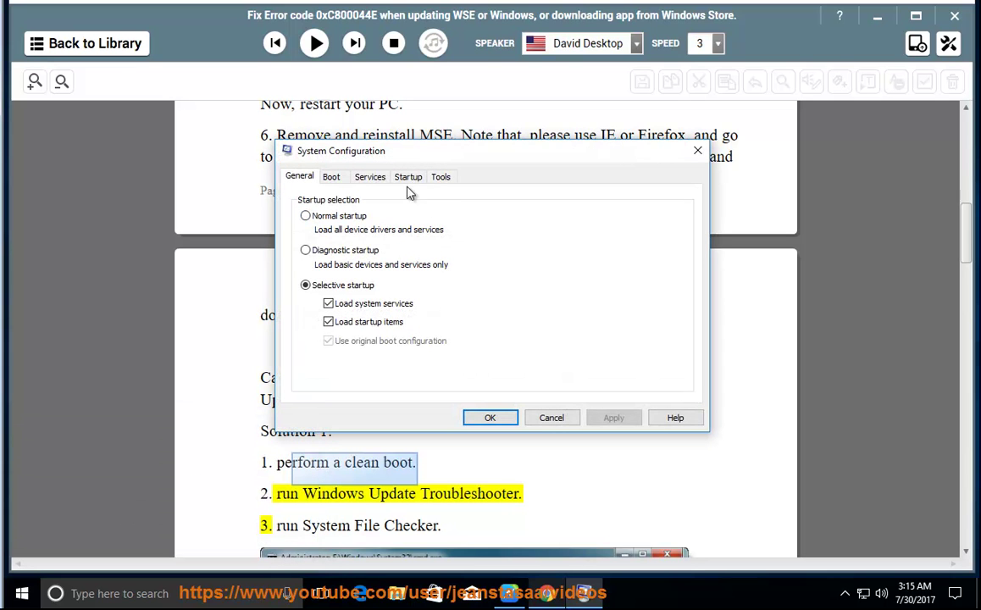
Hide Microsoft services, disable all remaining services, apply and close System Configuration.
click(416, 182)
click(371, 181)
click(296, 391)
click(658, 377)
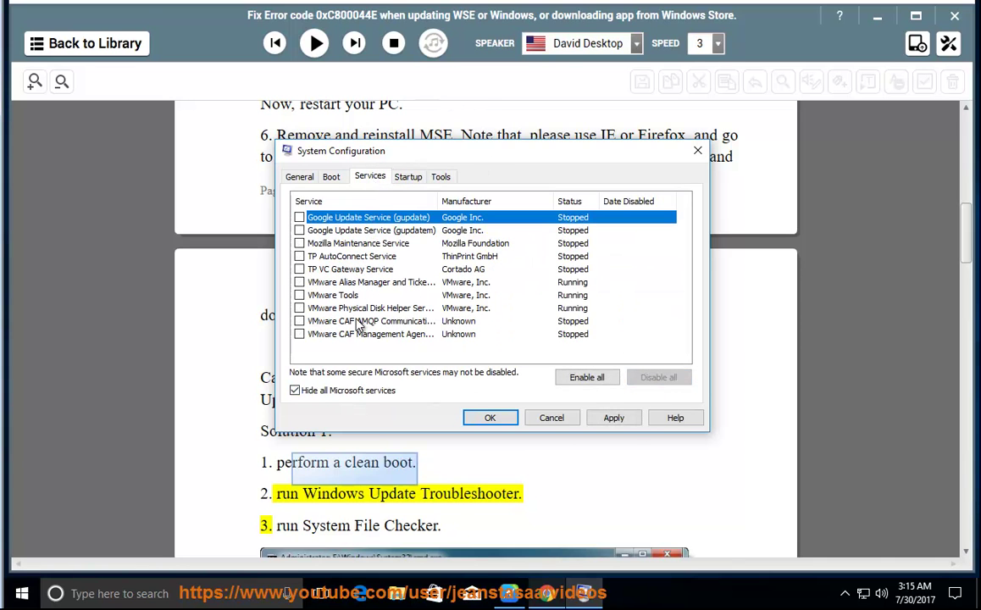
click(617, 420)
click(551, 420)
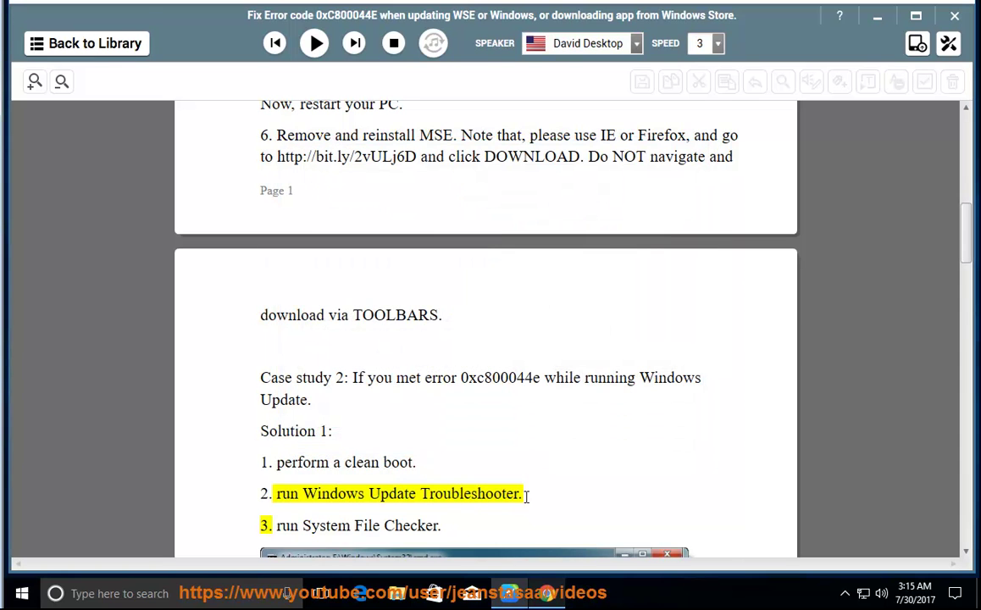
drag(559, 493, 321, 507)
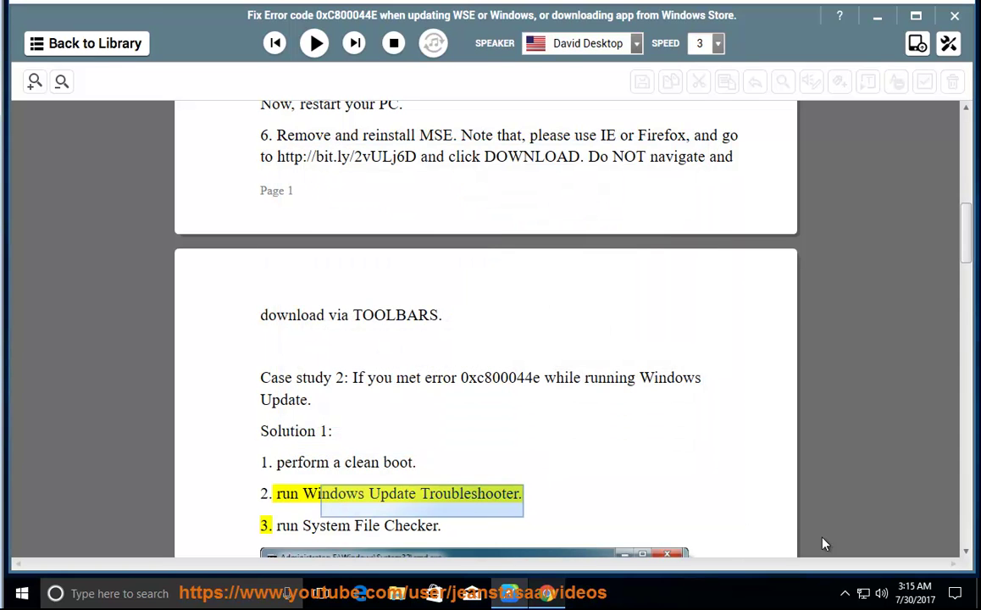
right_click(863, 593)
click(864, 582)
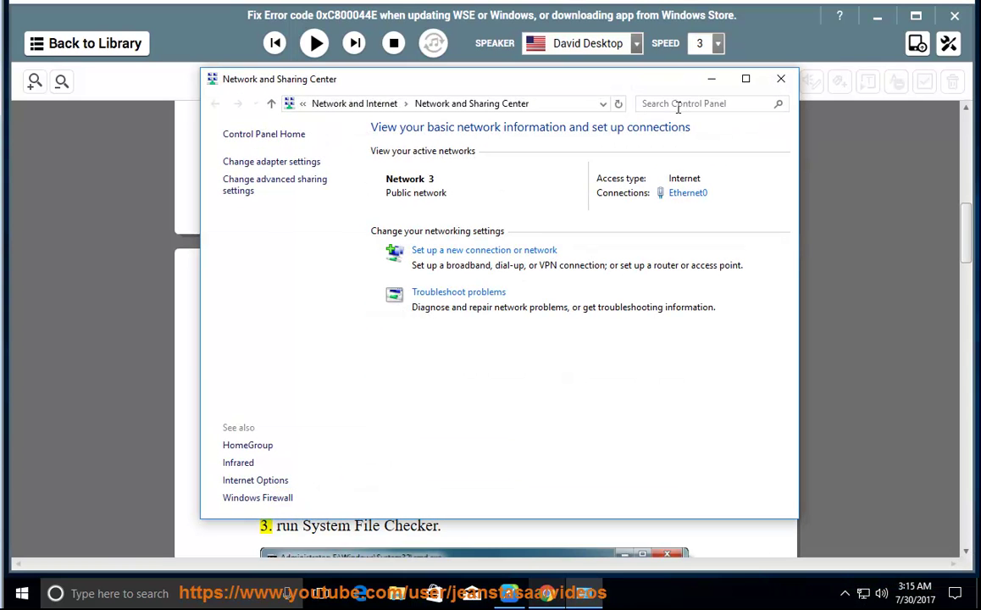
text(TR)
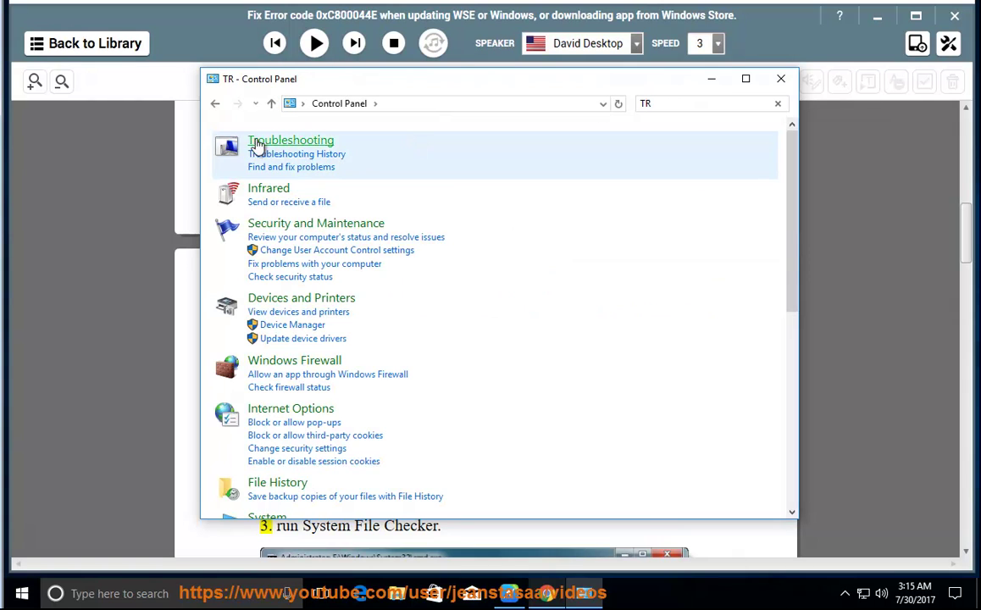
click(286, 144)
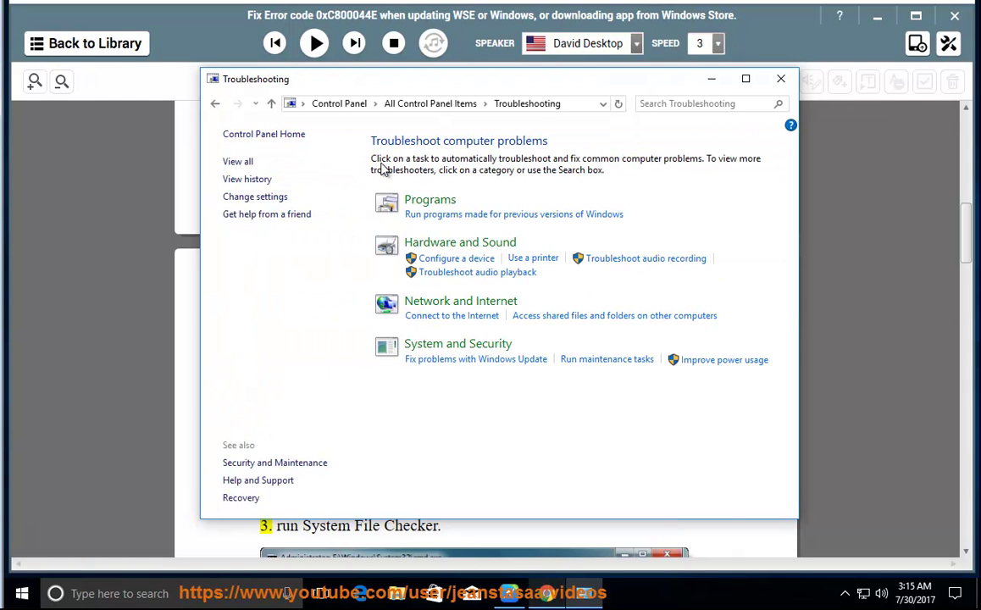
click(238, 162)
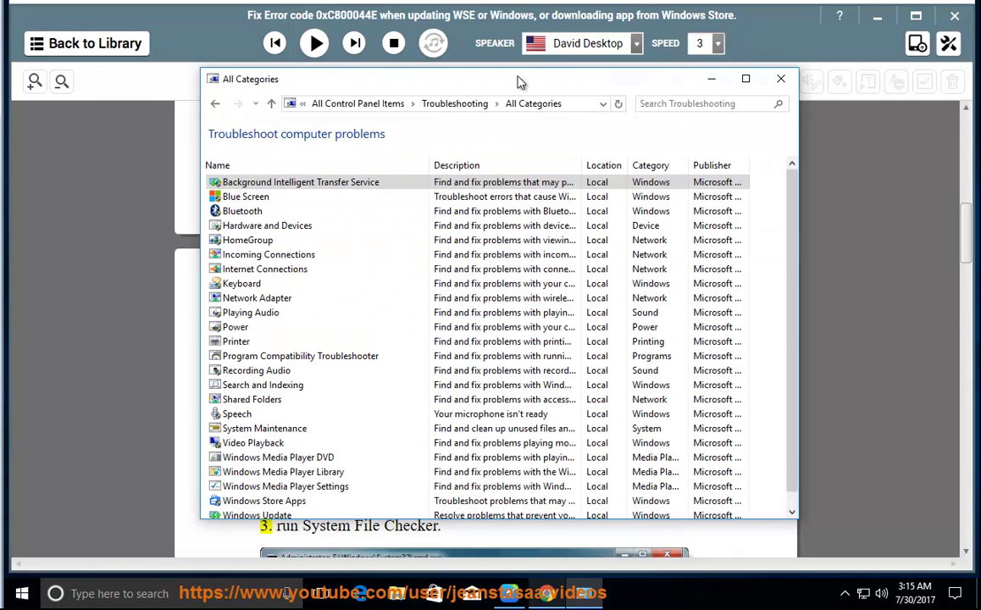
mouse_move(518, 85)
mouse_down()
mouse_move(750, 118)
mouse_move(580, 38)
mouse_up()
scroll(415, 400, down, 1)
mouse_move(318, 456)
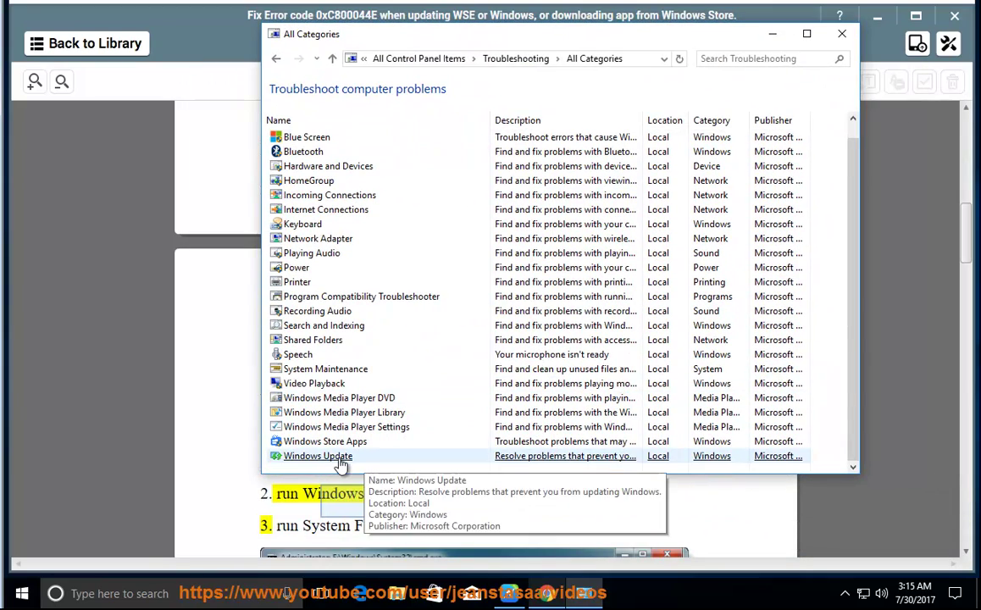
click(340, 460)
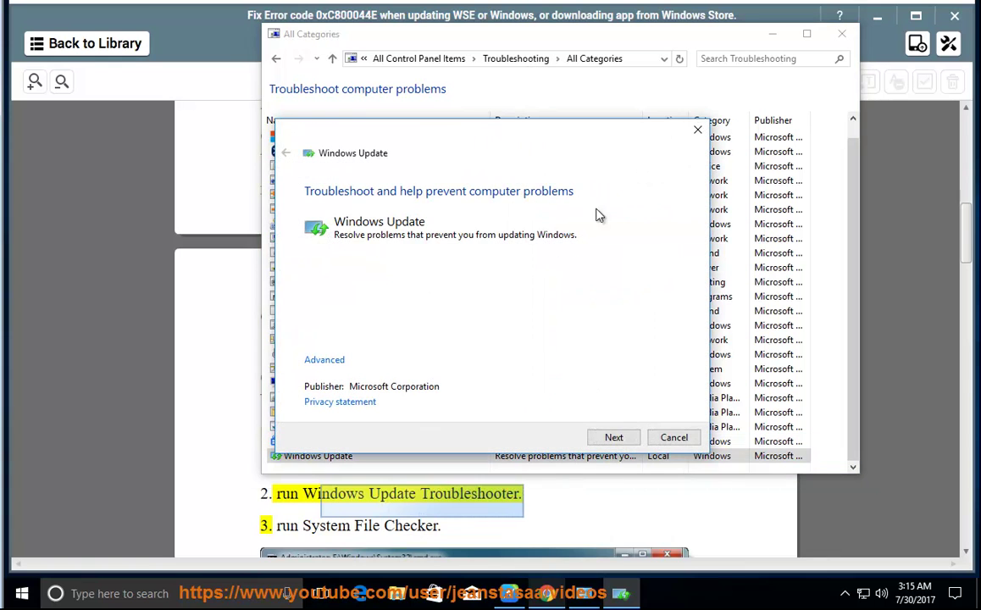
click(674, 438)
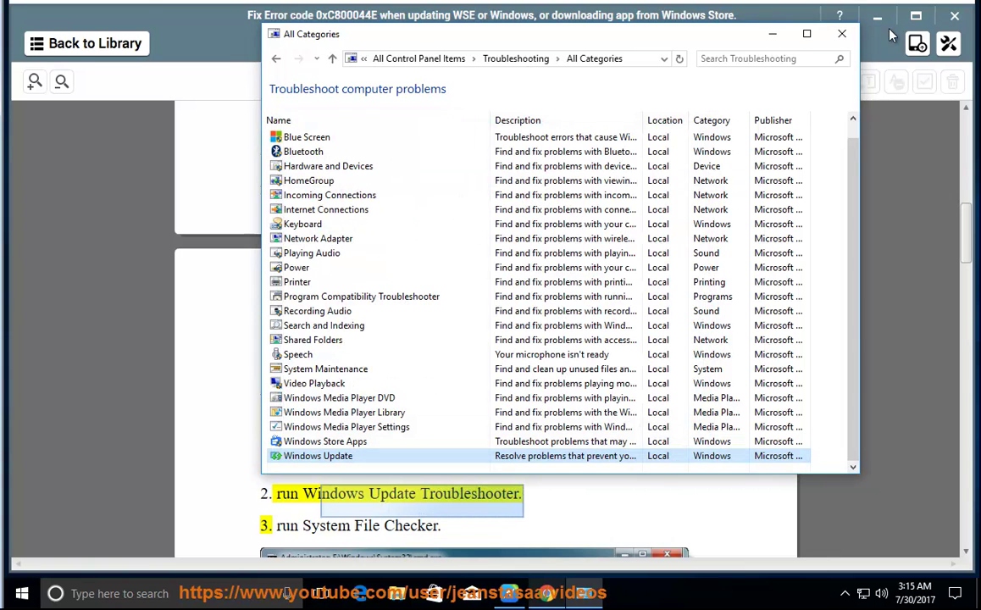
click(841, 34)
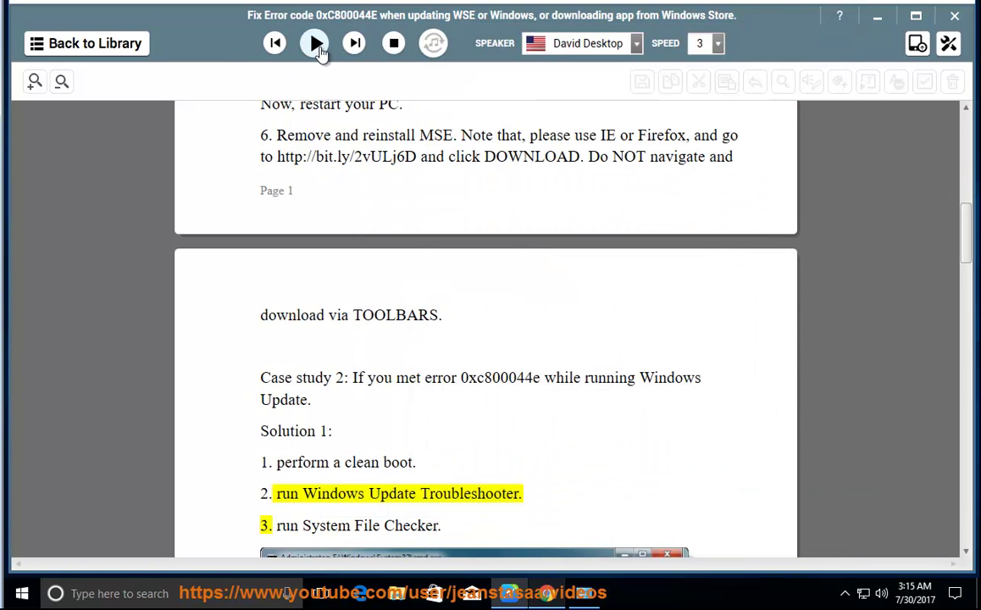
Resume reading aloud through page 3 until Case study 3's Windows Store steps.
click(314, 43)
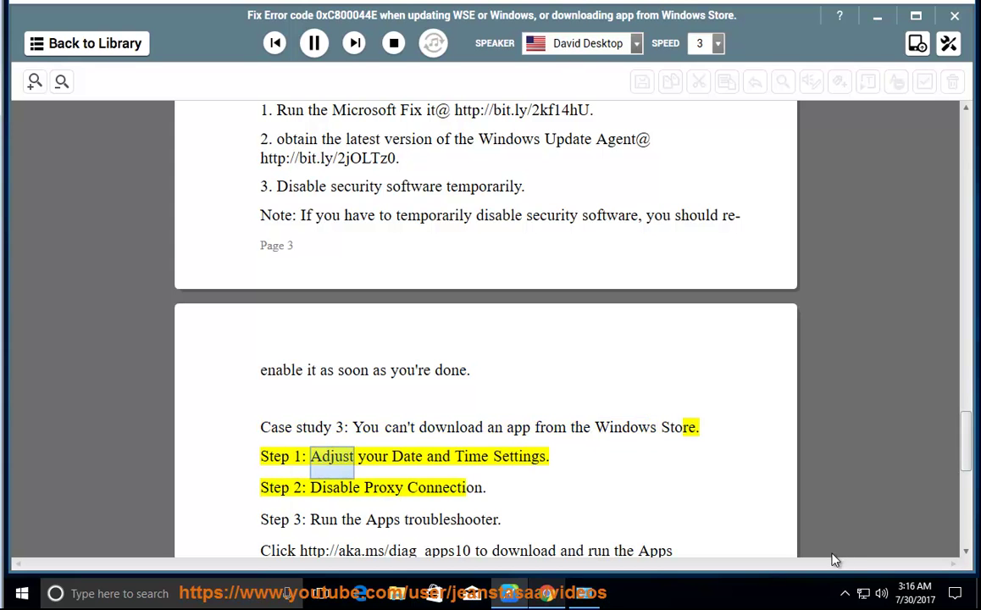
Glance at the clock, pause reading and highlight the Disable Proxy Connection step.
click(927, 591)
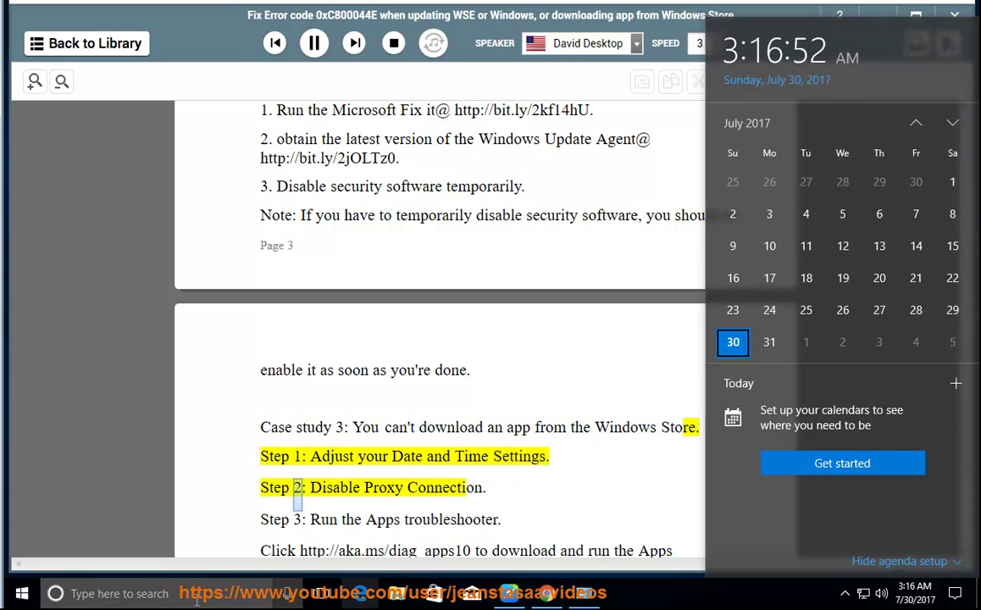
click(465, 519)
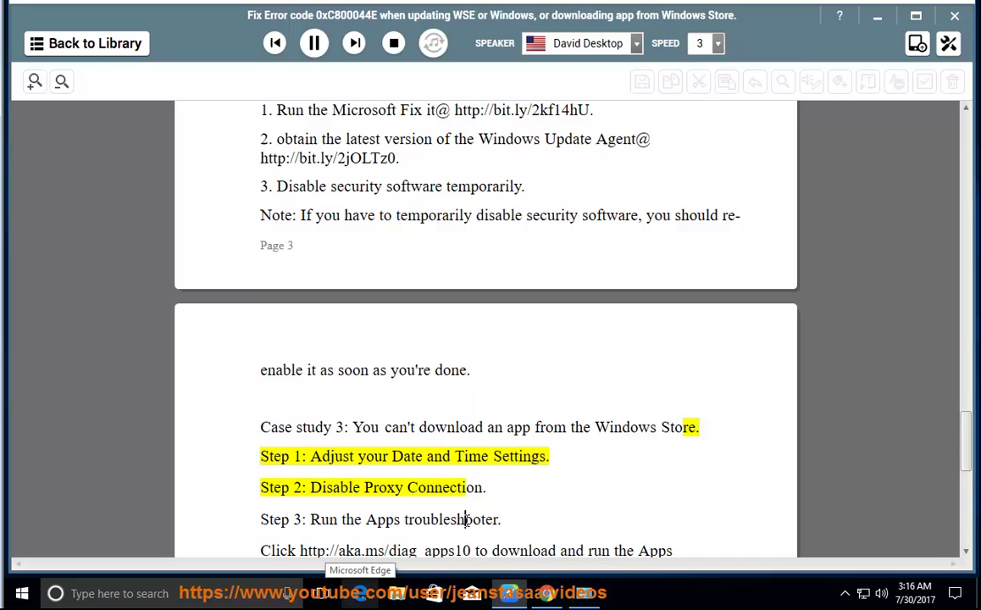
click(313, 43)
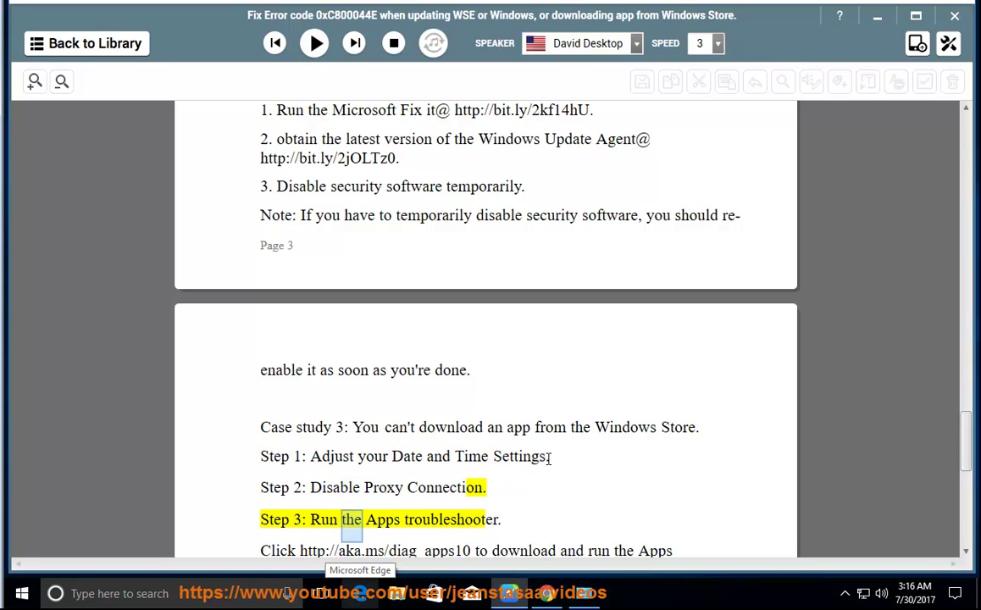
drag(464, 483, 306, 489)
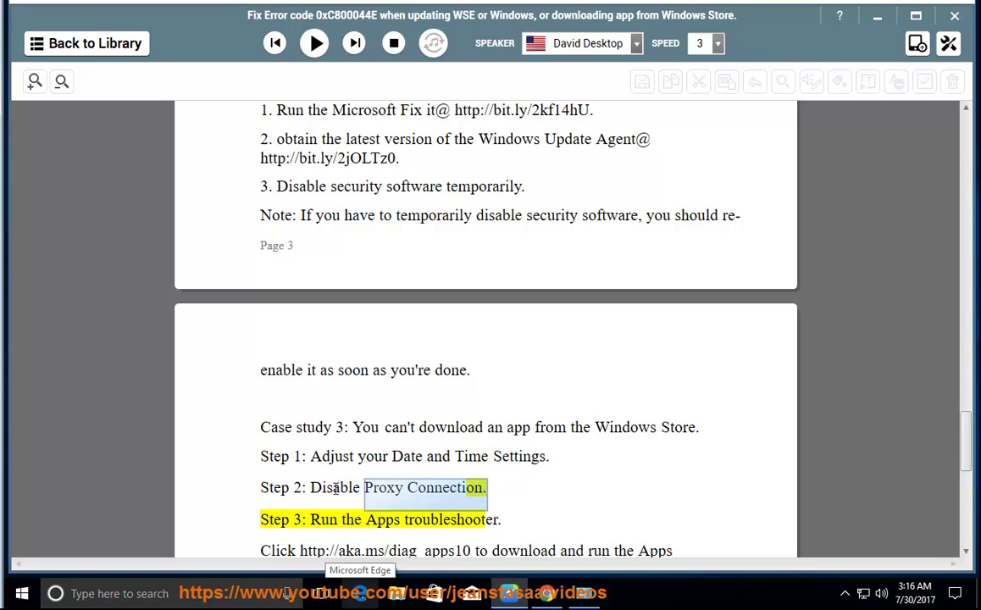
Launch Internet Explorer from Windows search and open its Internet Options.
click(229, 591)
text(e)
click(197, 184)
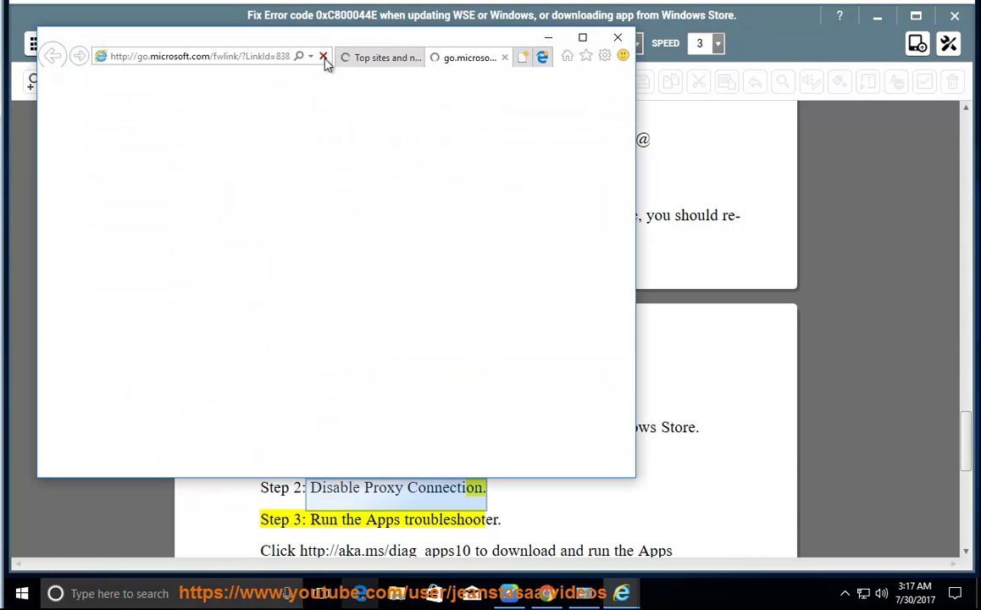
click(322, 57)
click(604, 55)
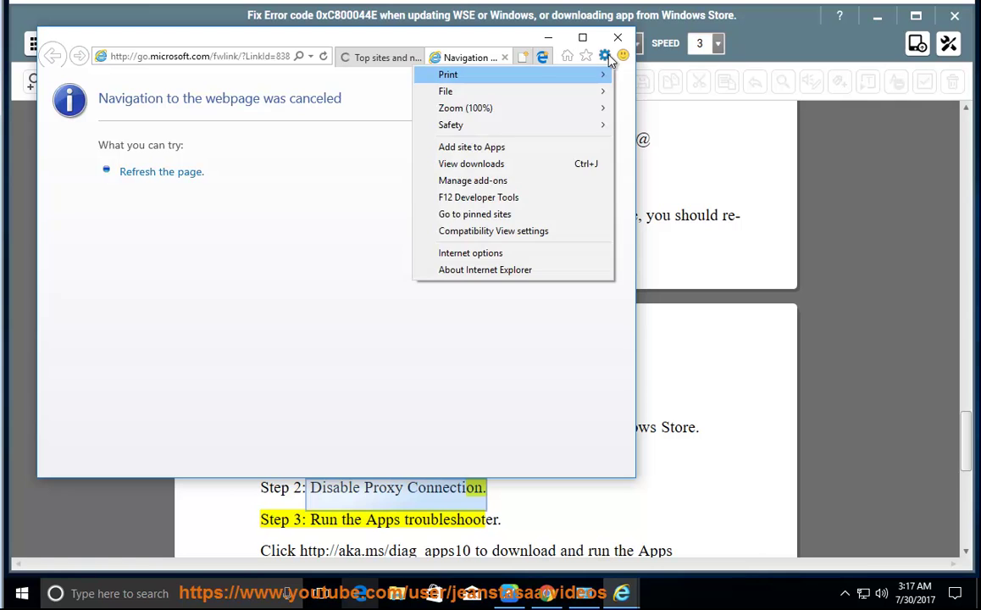
click(537, 254)
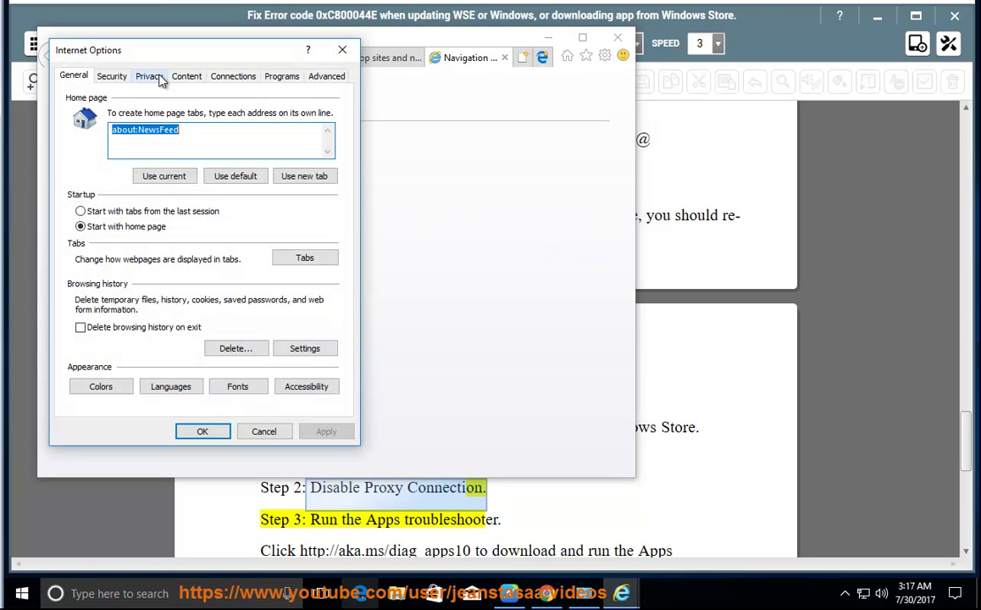
Confirm no LAN proxy server is set under Connections, then close the dialogs.
click(234, 78)
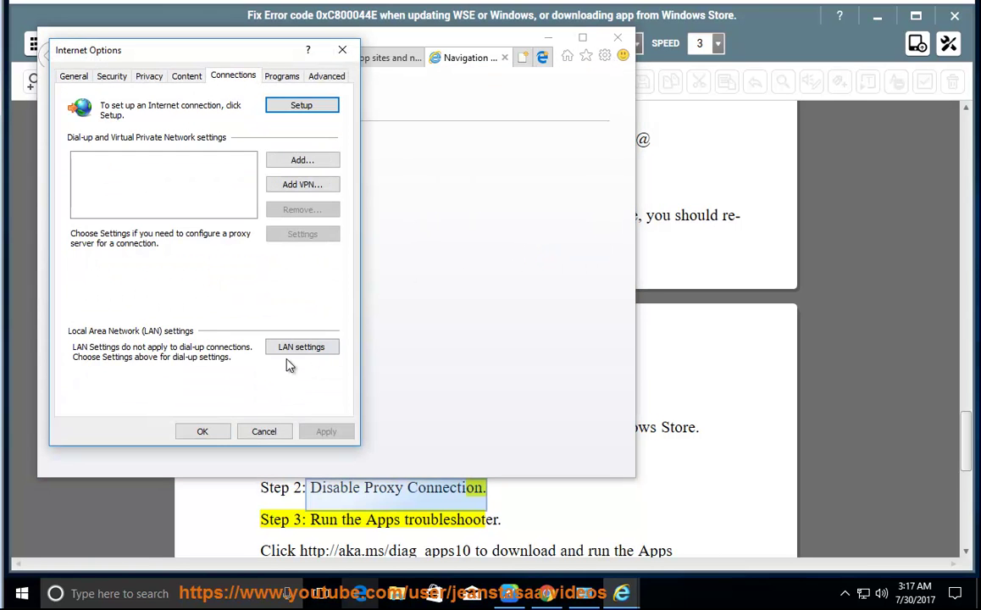
click(291, 353)
drag(254, 81, 567, 66)
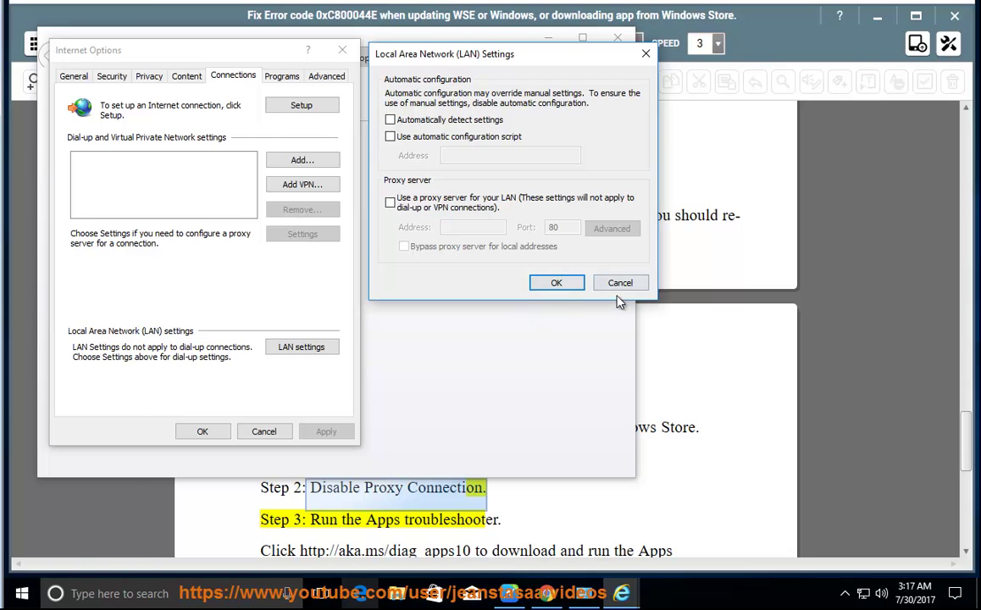
click(557, 281)
click(263, 431)
click(617, 38)
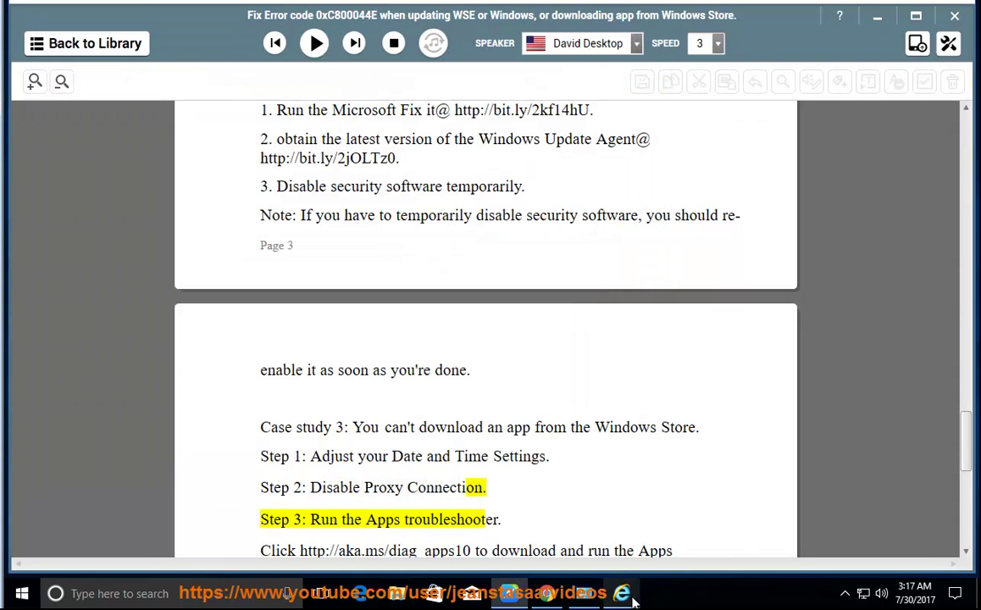
Close all Internet Explorer tabs and resume reading into Step 4 on the Store cache.
mouse_move(621, 592)
click(593, 508)
click(326, 271)
click(314, 44)
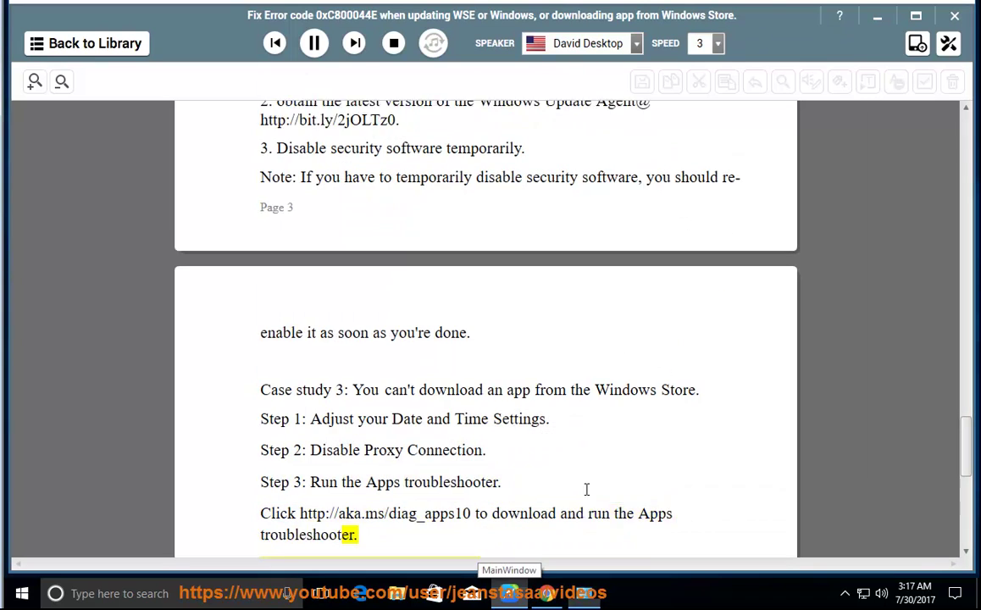